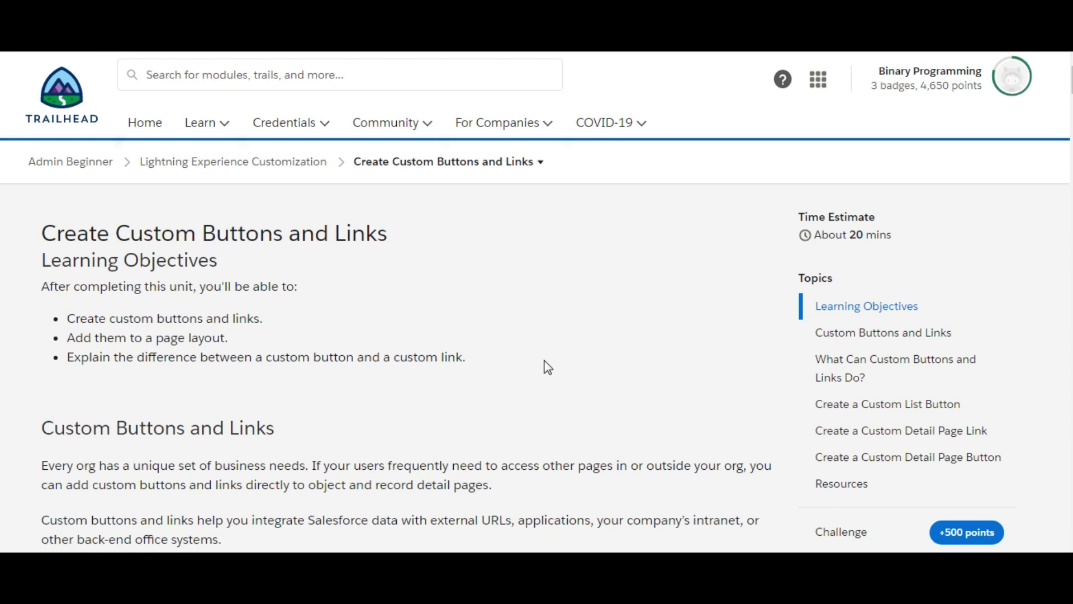
pyautogui.moveTo(1072, 80); pyautogui.dragTo(1072, 500)
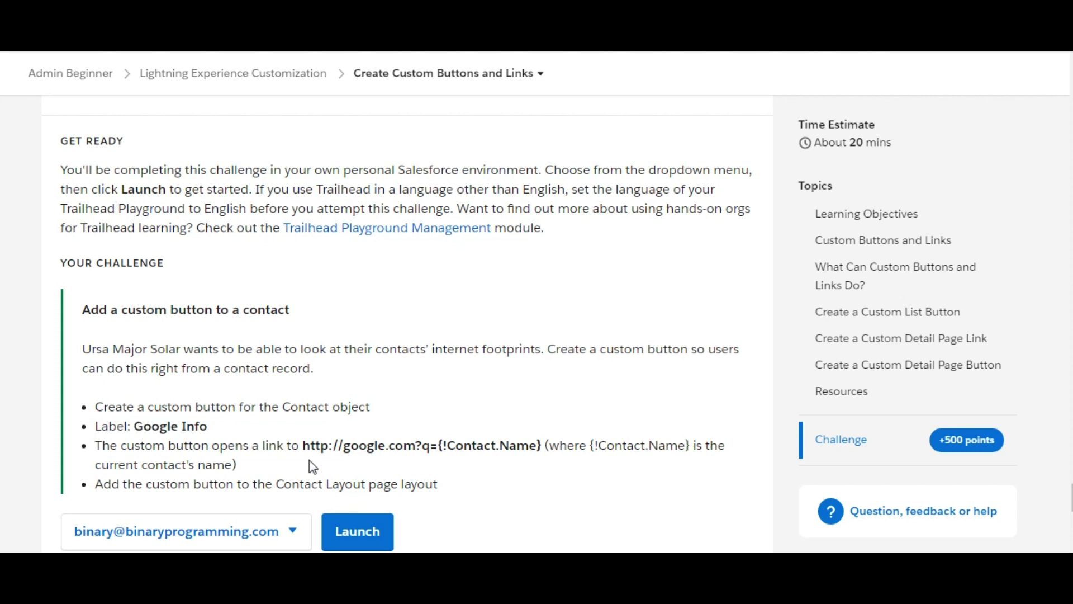
# Read the Google Info challenge's required link text and page layout requirement
pyautogui.moveTo(308, 448); pyautogui.dragTo(431, 445)
pyautogui.click(437, 445)
pyautogui.click(236, 423)
pyautogui.moveTo(165, 487); pyautogui.dragTo(263, 486)
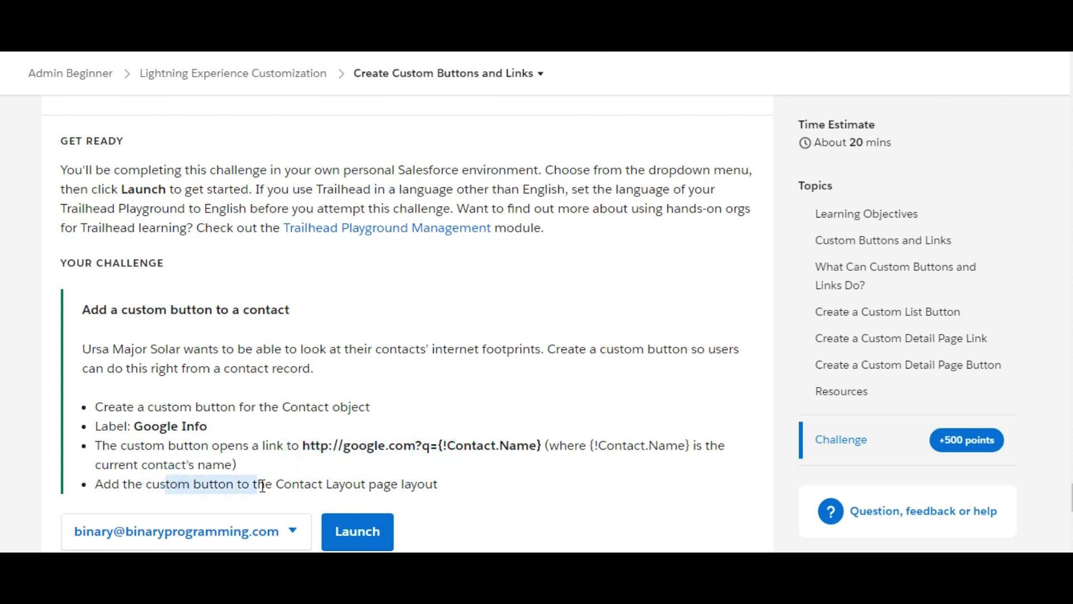
pyautogui.click(385, 478)
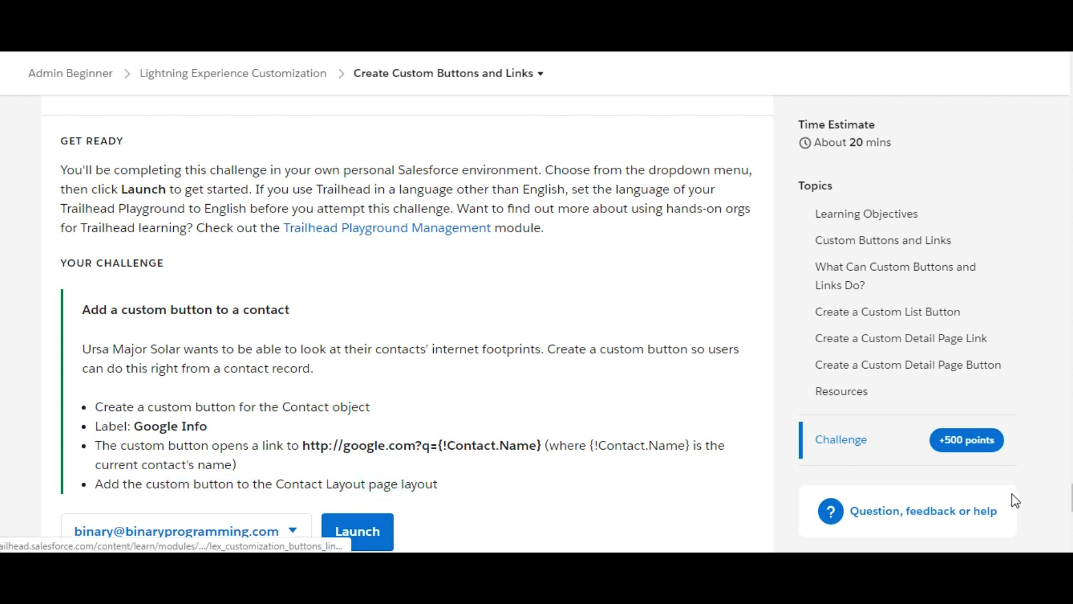
pyautogui.scroll(-1, 1022, 501)
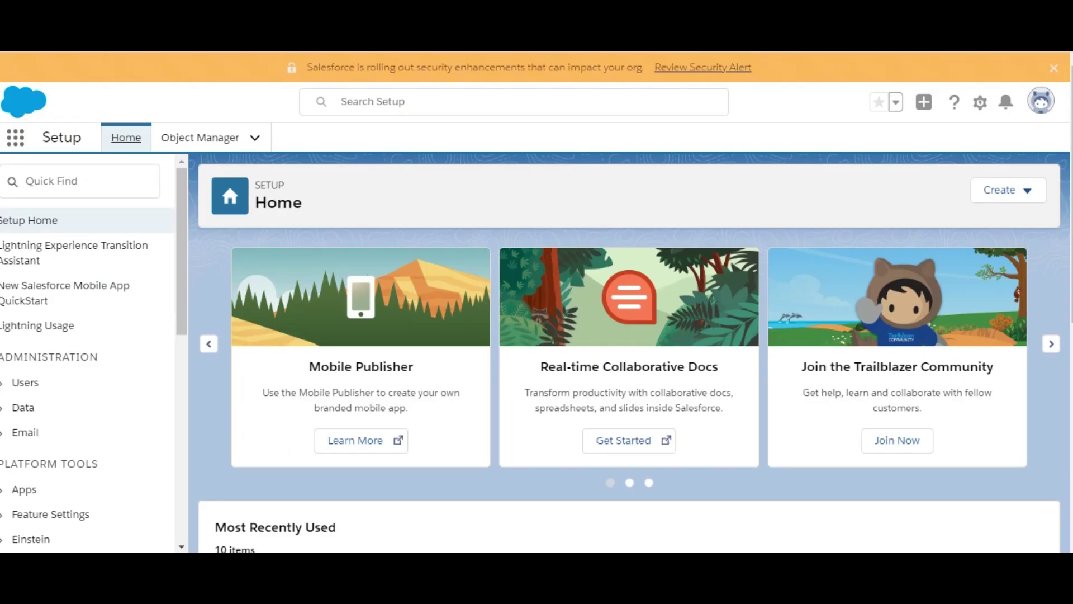
# Find Contact in Object Manager and show its Buttons, Links, and Actions list
pyautogui.click(314, 131)
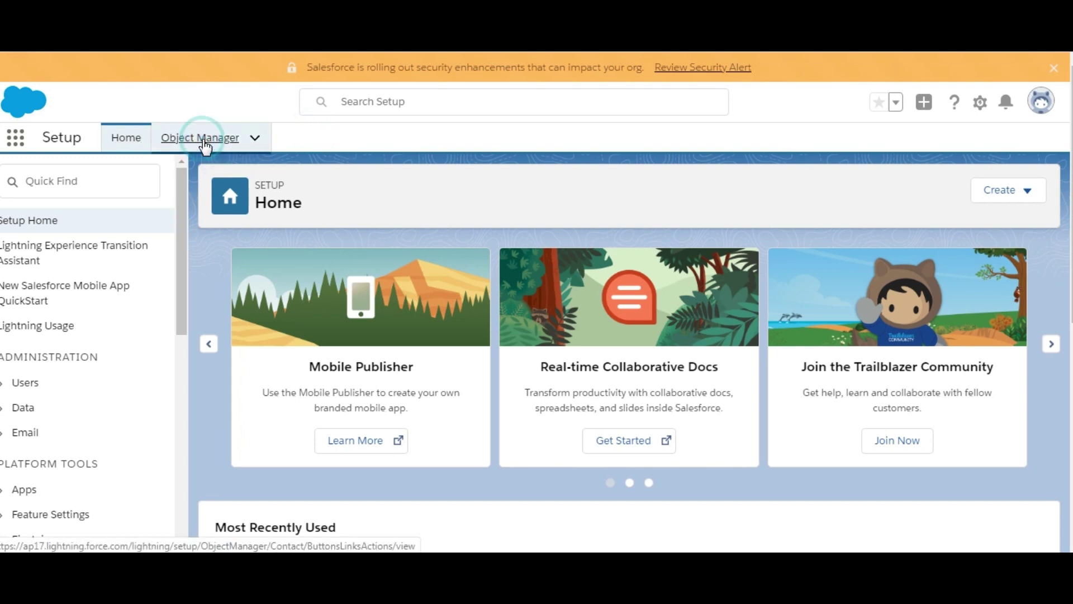
pyautogui.click(201, 138)
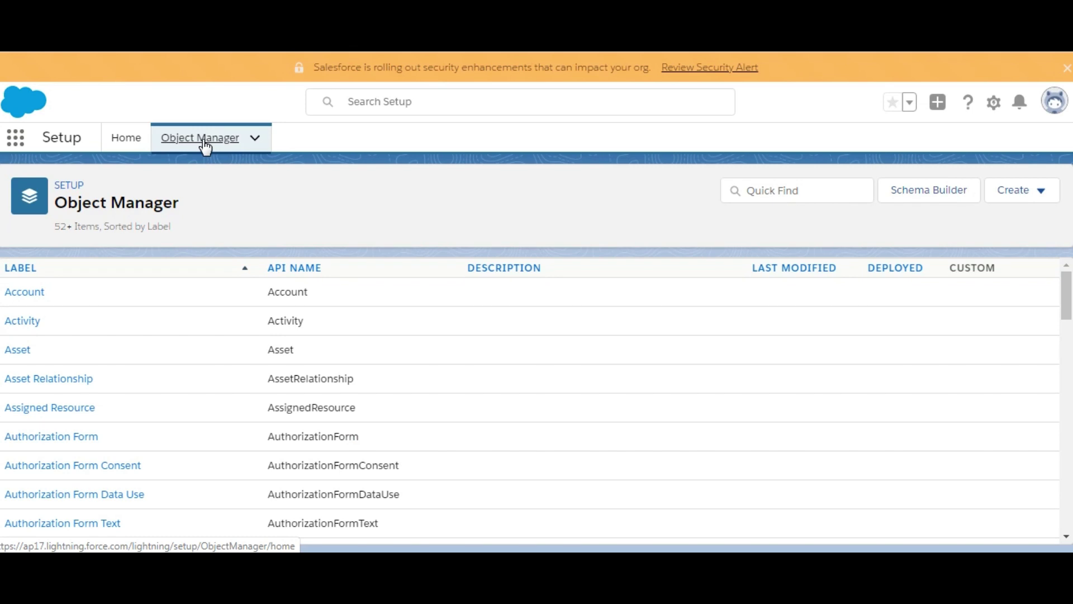
pyautogui.click(773, 187)
pyautogui.write('c')
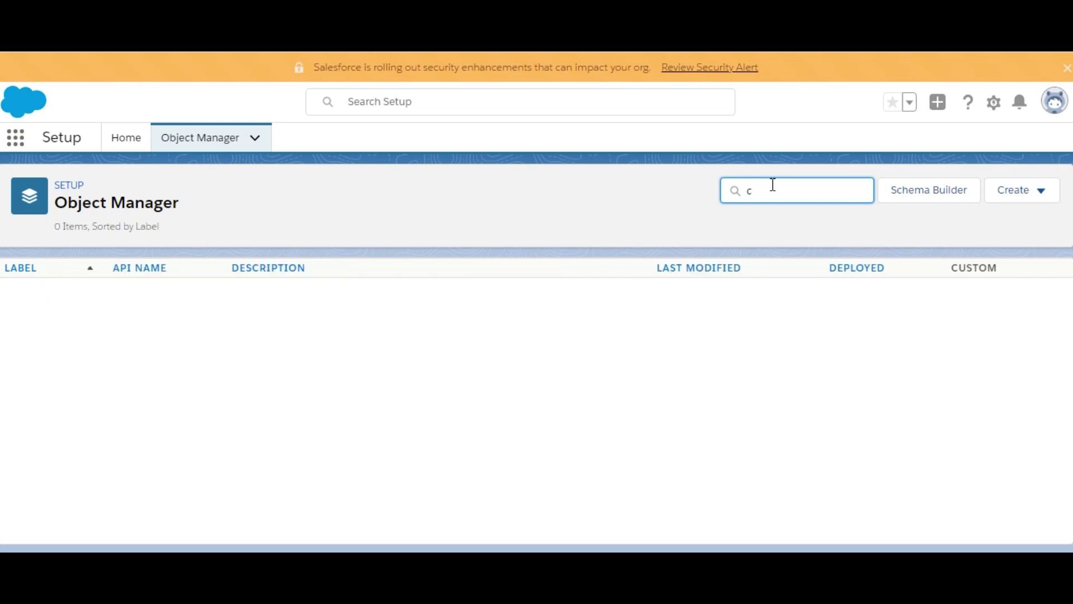
pyautogui.write('ont')
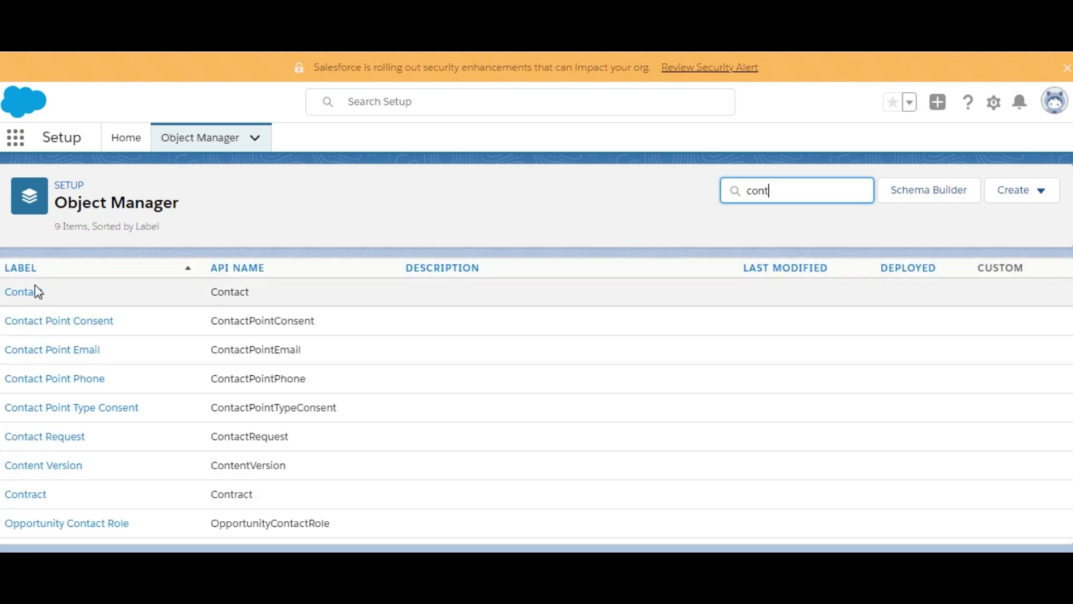
pyautogui.click(33, 292)
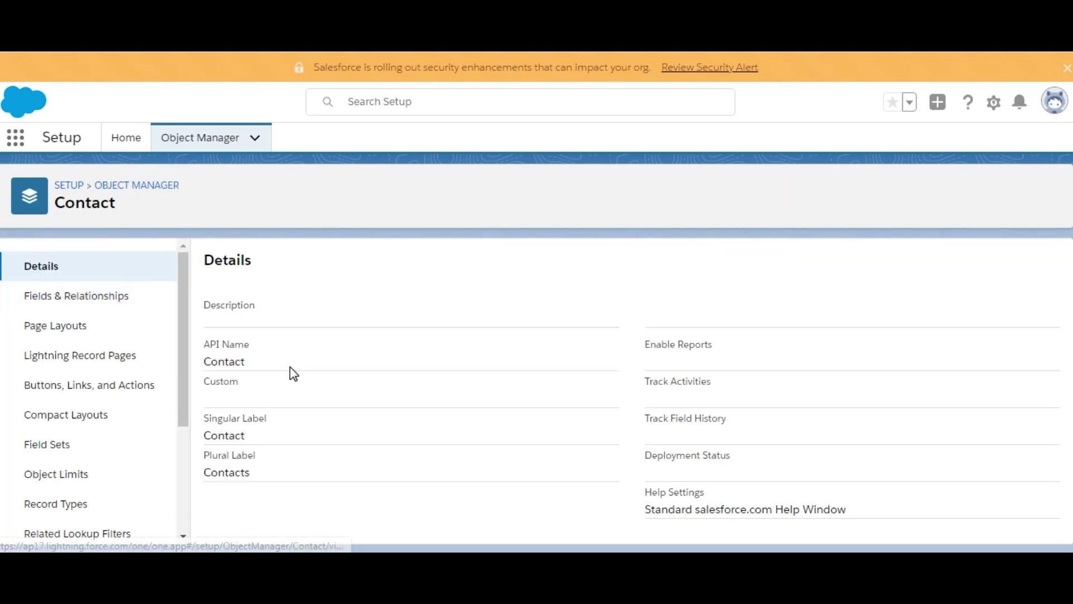
pyautogui.click(90, 387)
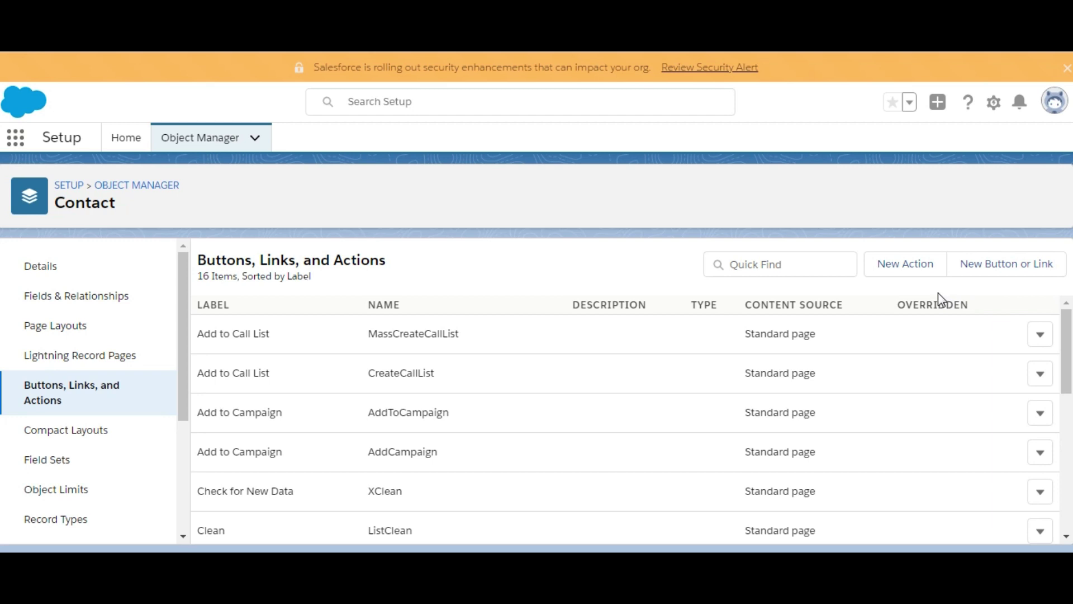
# Start a 'Google Info' Contact detail page button and select the challenge's Google search link
pyautogui.click(1001, 278)
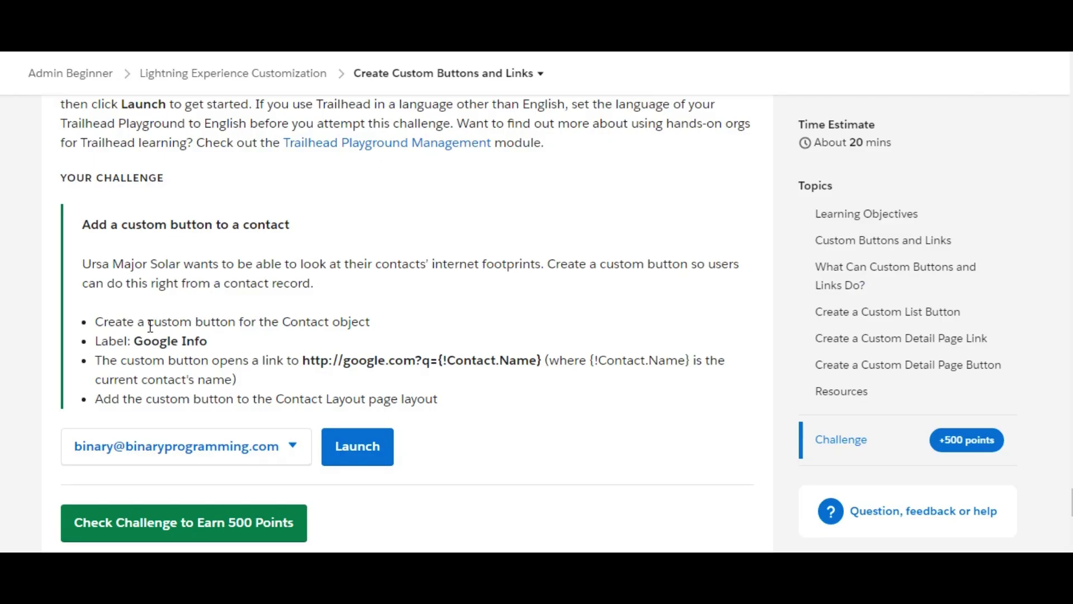
pyautogui.moveTo(135, 340); pyautogui.dragTo(216, 344)
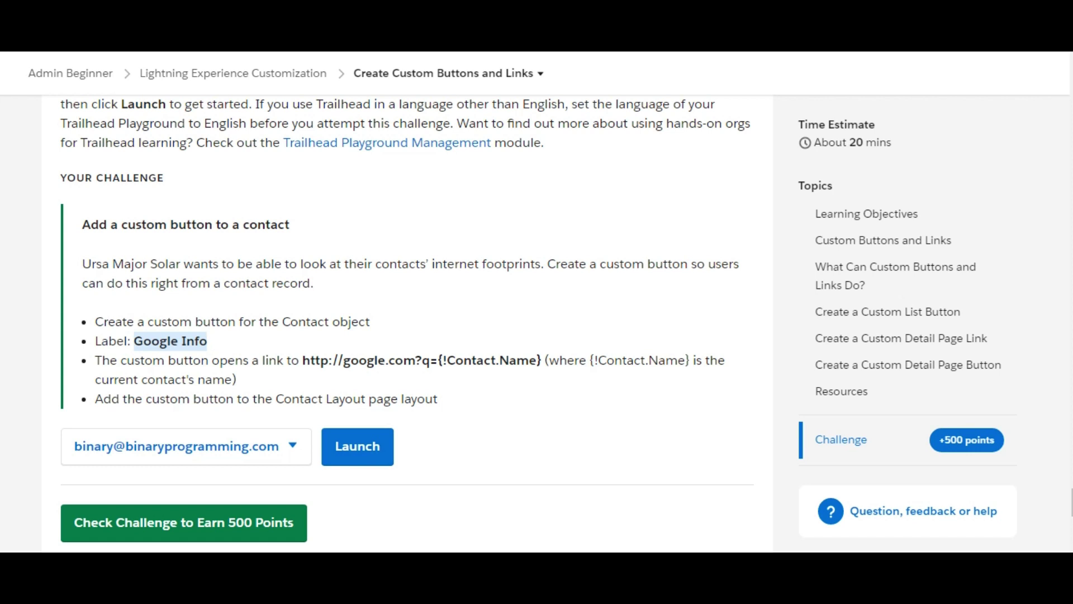
pyautogui.write('Google Info')
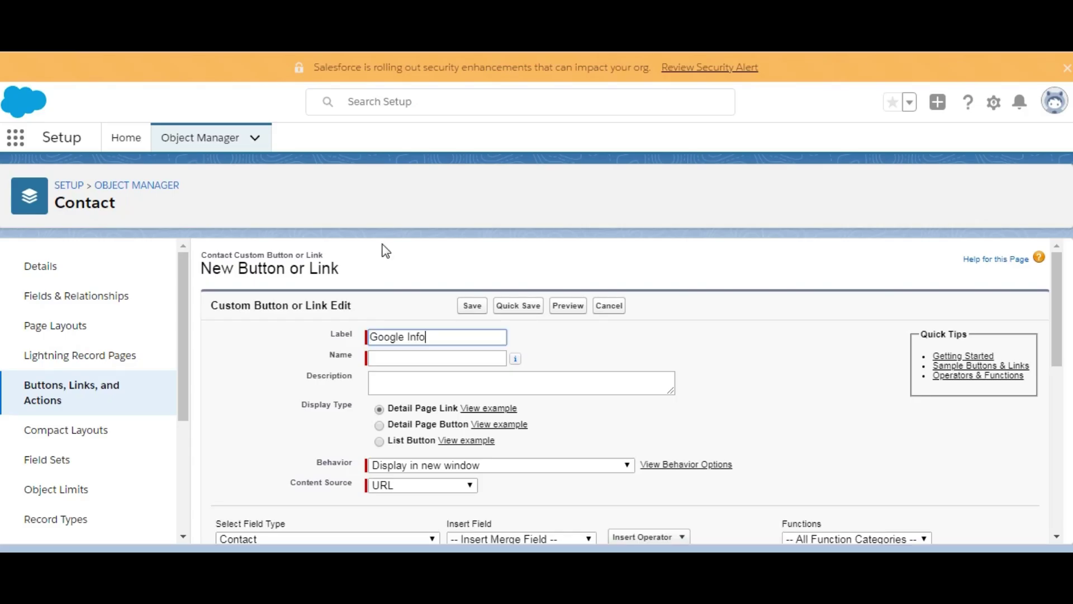
pyautogui.click(664, 358)
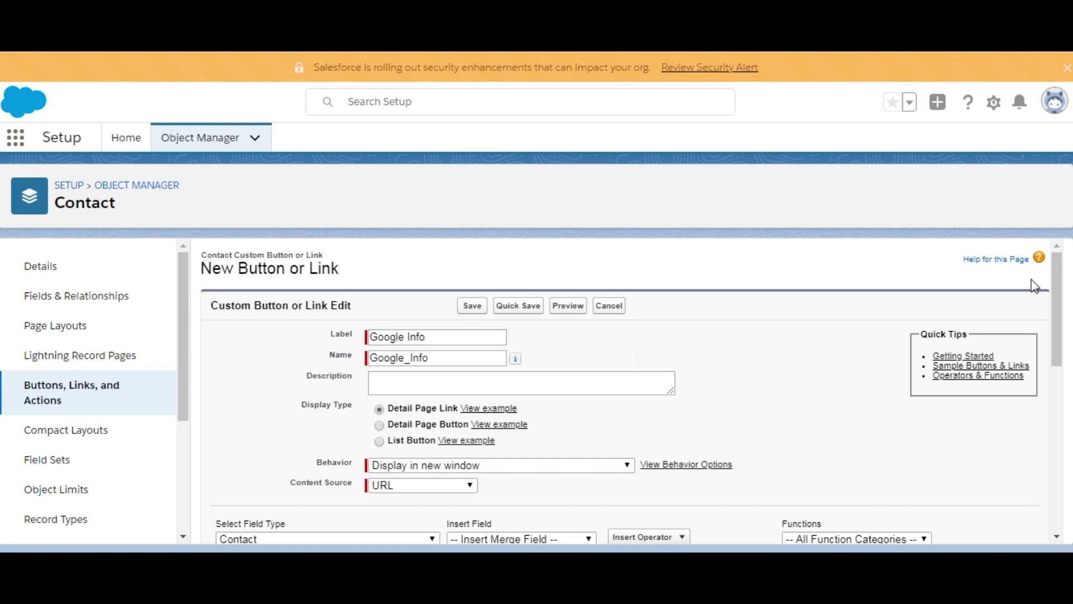
pyautogui.moveTo(1057, 286); pyautogui.dragTo(1061, 315)
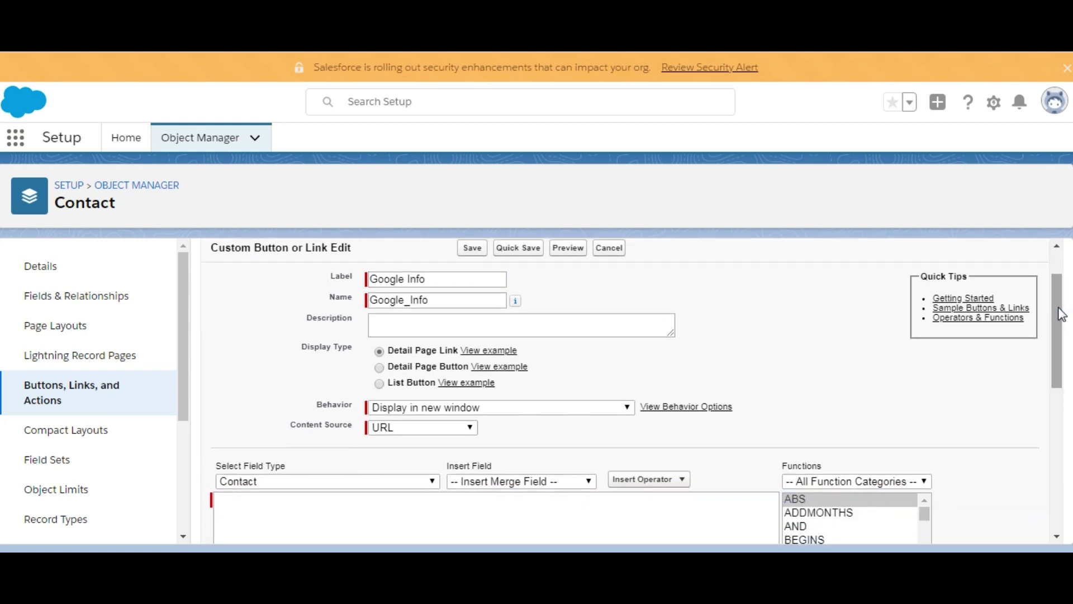
pyautogui.click(380, 367)
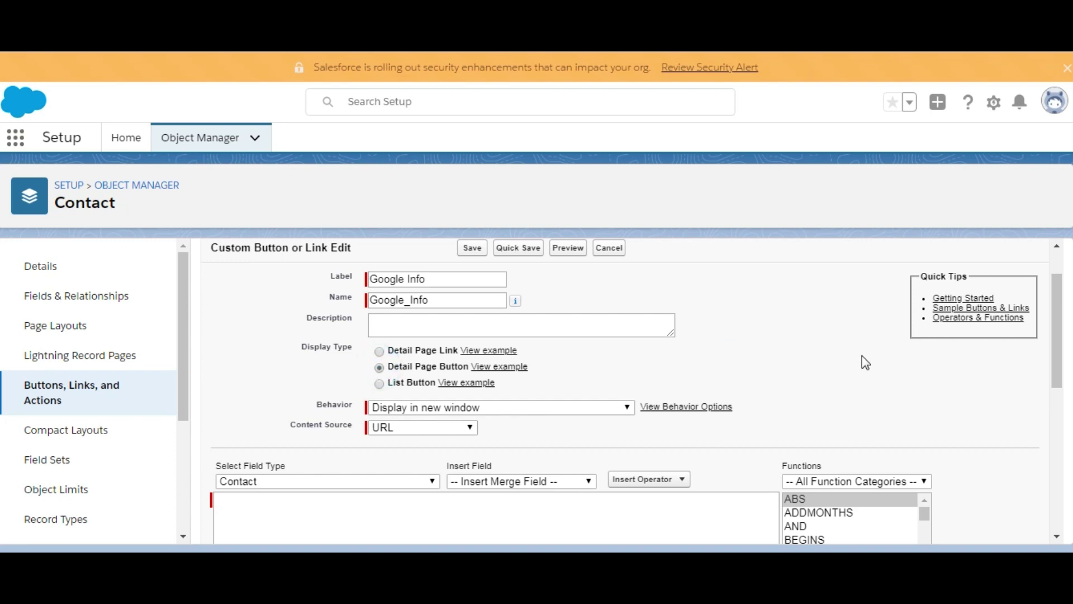
pyautogui.moveTo(1060, 340); pyautogui.dragTo(1064, 380)
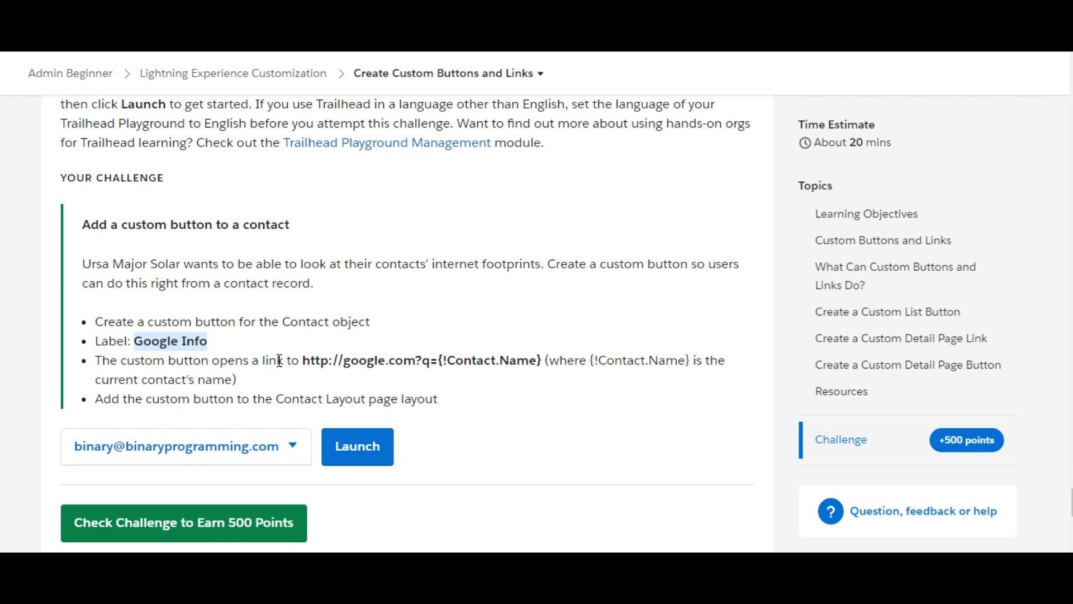
pyautogui.moveTo(303, 359); pyautogui.dragTo(375, 356)
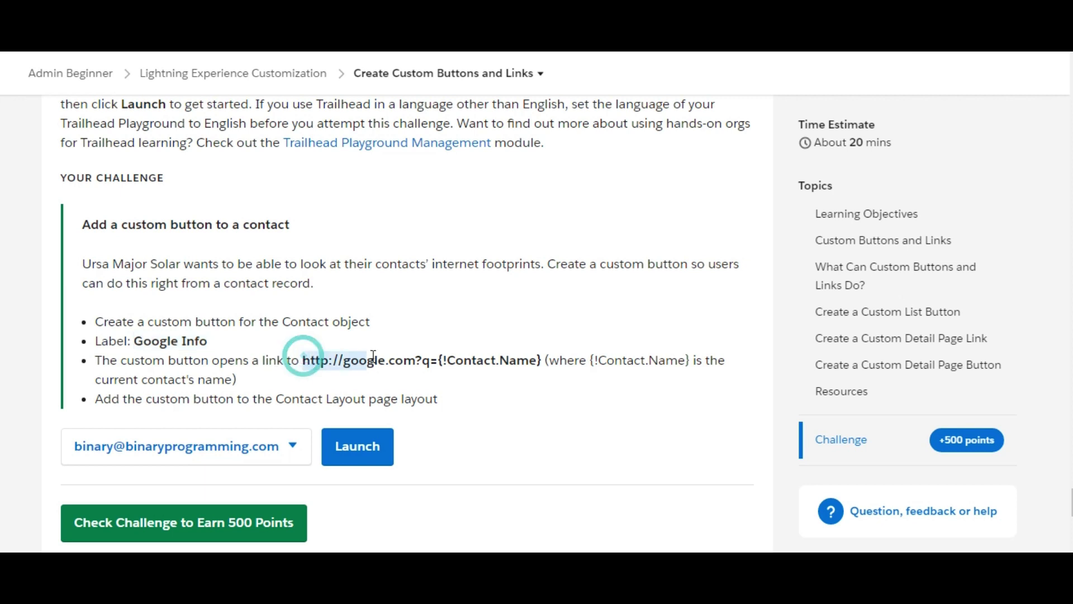
pyautogui.hotkey('shift', 'Right')
pyautogui.hotkey('shift', 'Right')
pyautogui.hotkey('shift', 'Right')
pyautogui.hotkey('shift', 'Right')
pyautogui.hotkey('shift', 'Right')
pyautogui.hotkey('shift', 'Right')
pyautogui.hotkey('ctrl', 'c')
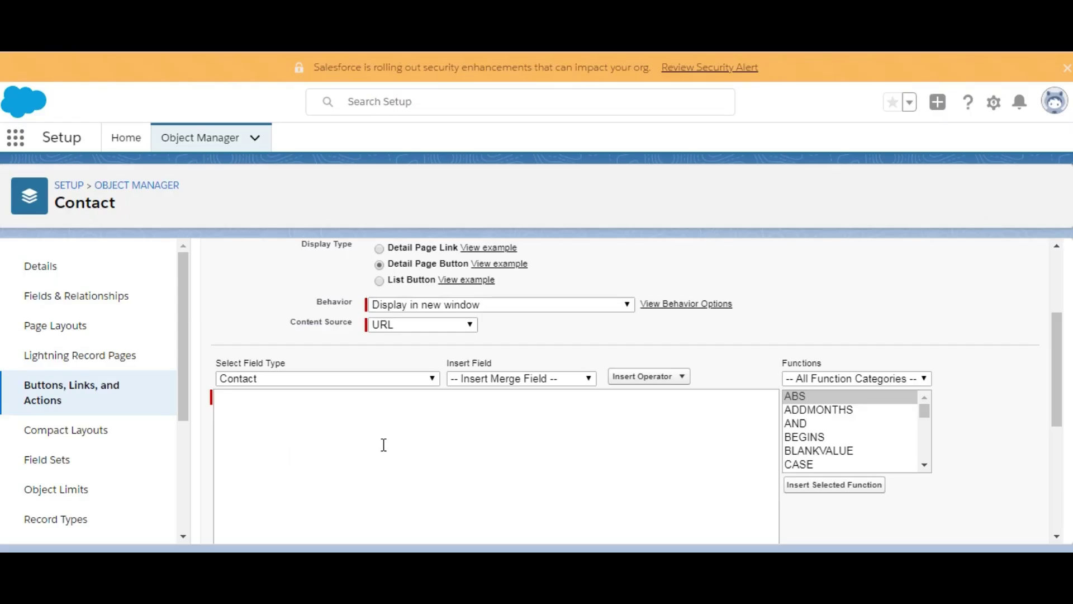
pyautogui.click(384, 447)
pyautogui.hotkey('ctrl', 'v')
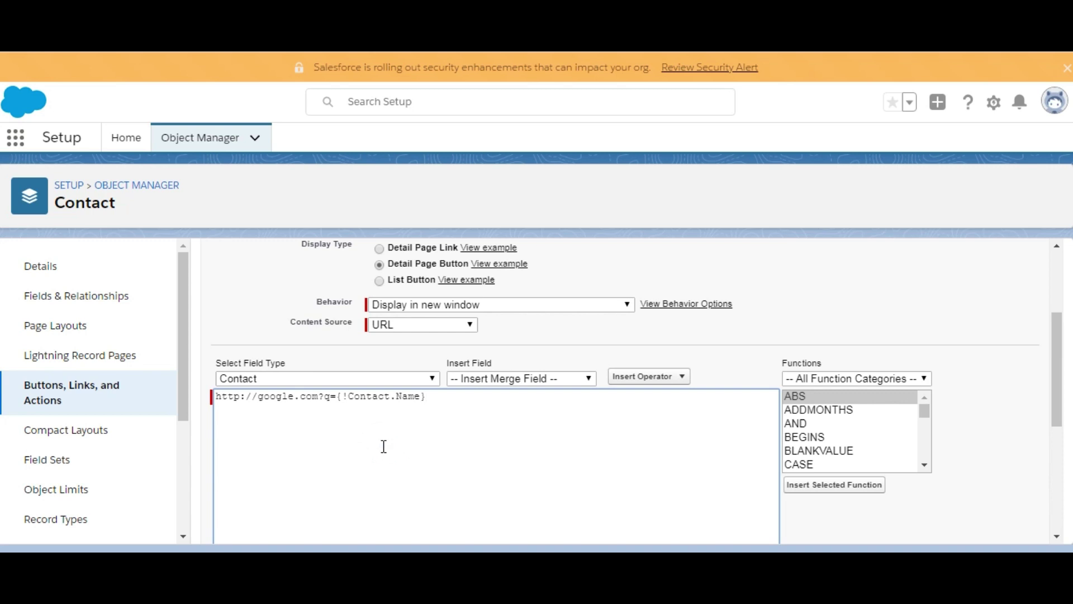
pyautogui.moveTo(1057, 362); pyautogui.dragTo(1059, 489)
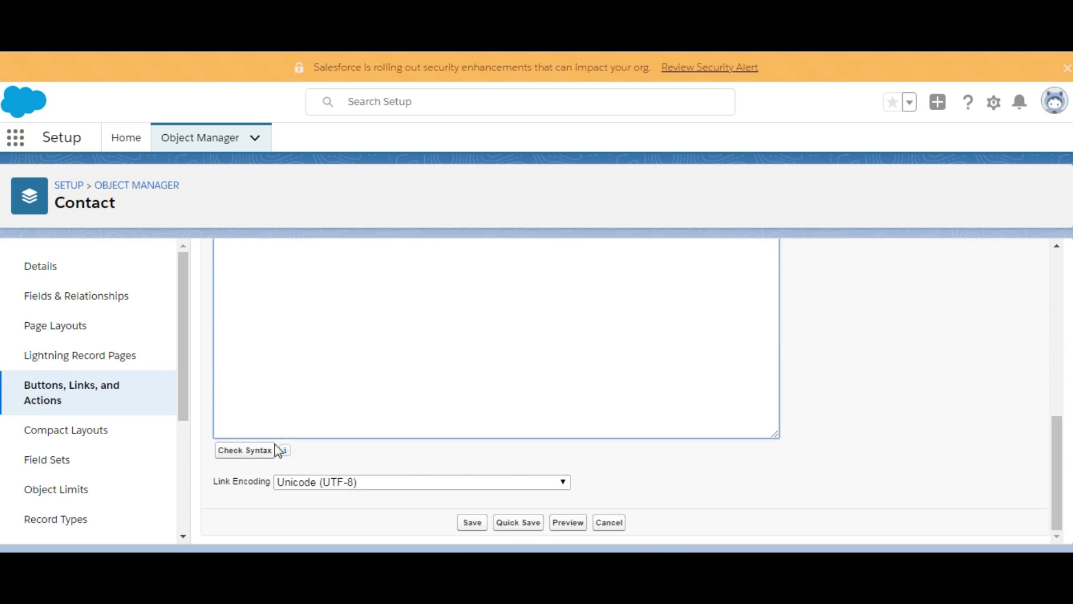
pyautogui.click(245, 452)
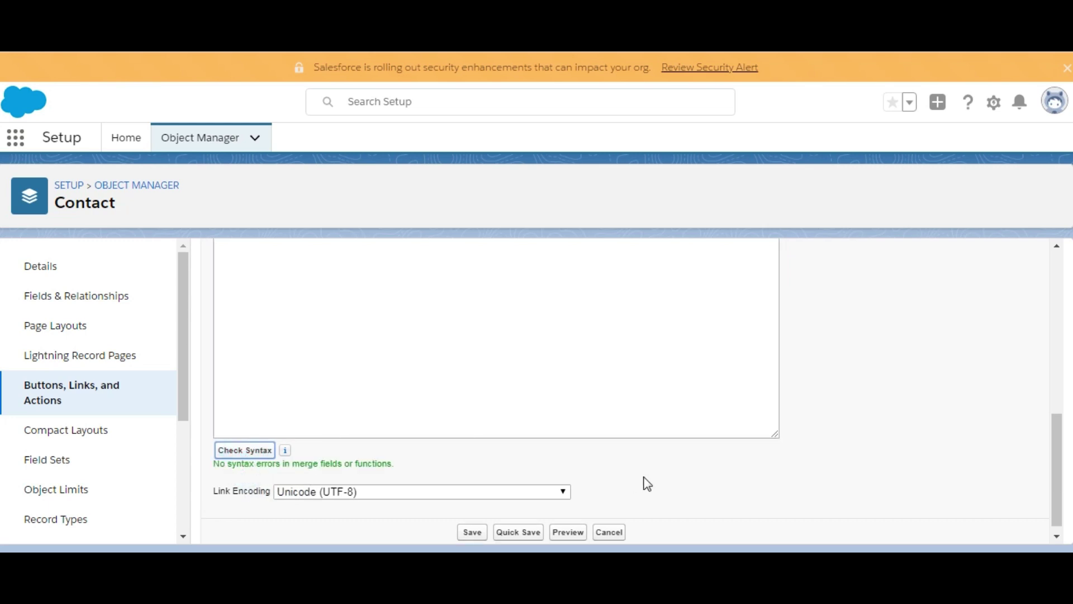
pyautogui.click(1055, 453)
pyautogui.moveTo(1056, 453)
pyautogui.mouseDown()
pyautogui.moveTo(1060, 463)
pyautogui.moveTo(1056, 297)
pyautogui.mouseUp()
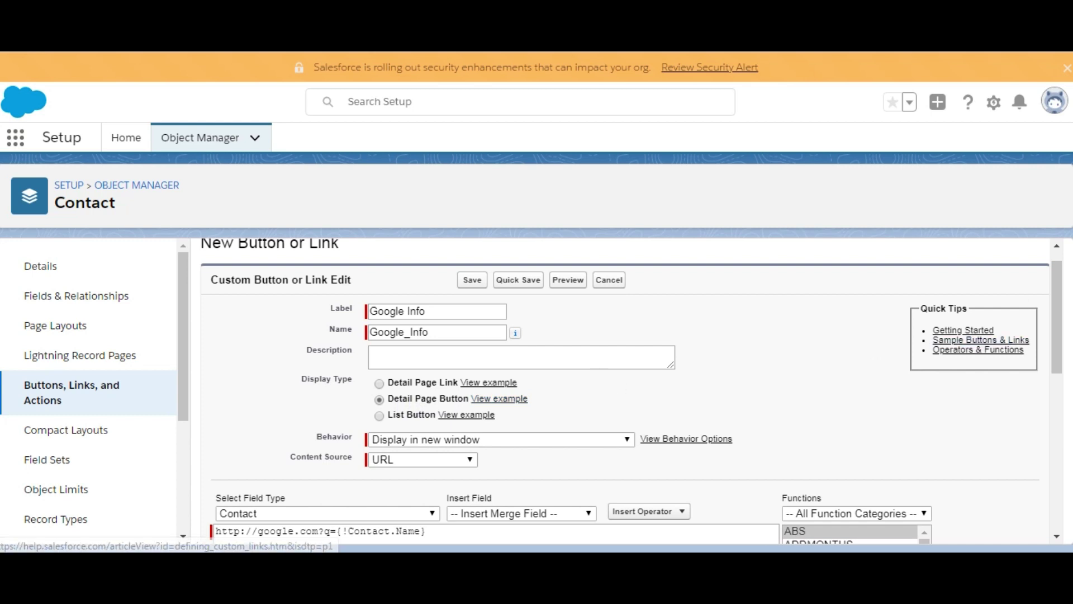
pyautogui.moveTo(1058, 289); pyautogui.dragTo(1068, 342)
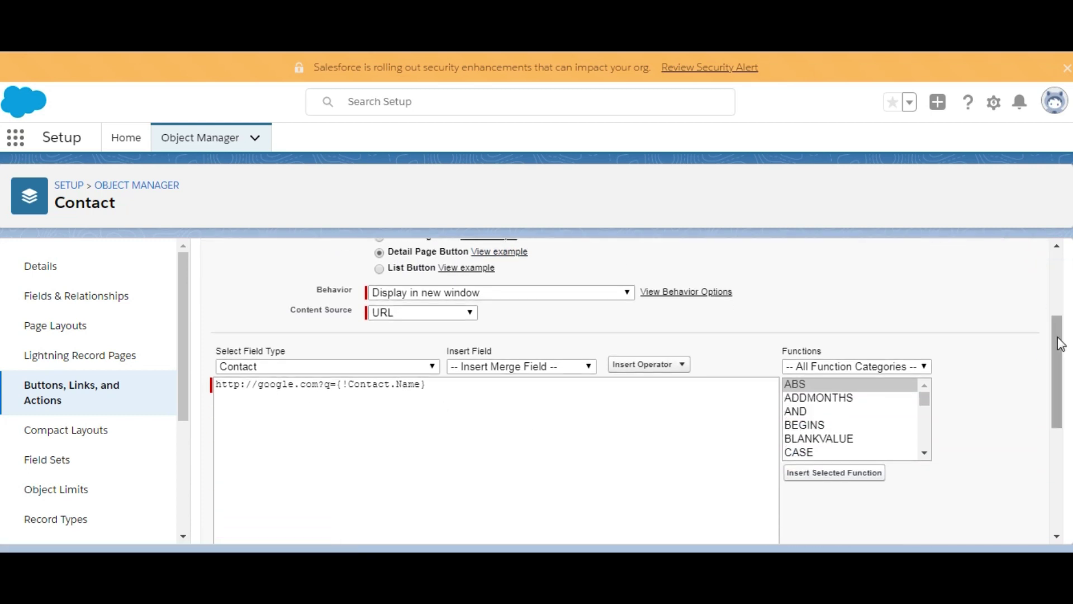
pyautogui.moveTo(1056, 337); pyautogui.dragTo(1057, 468)
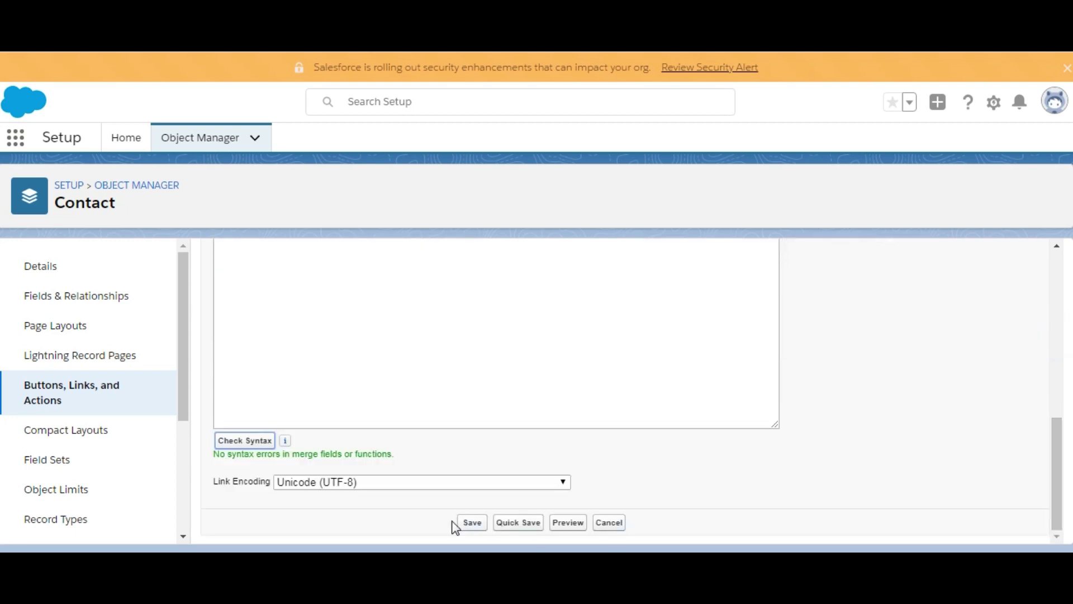
pyautogui.click(470, 524)
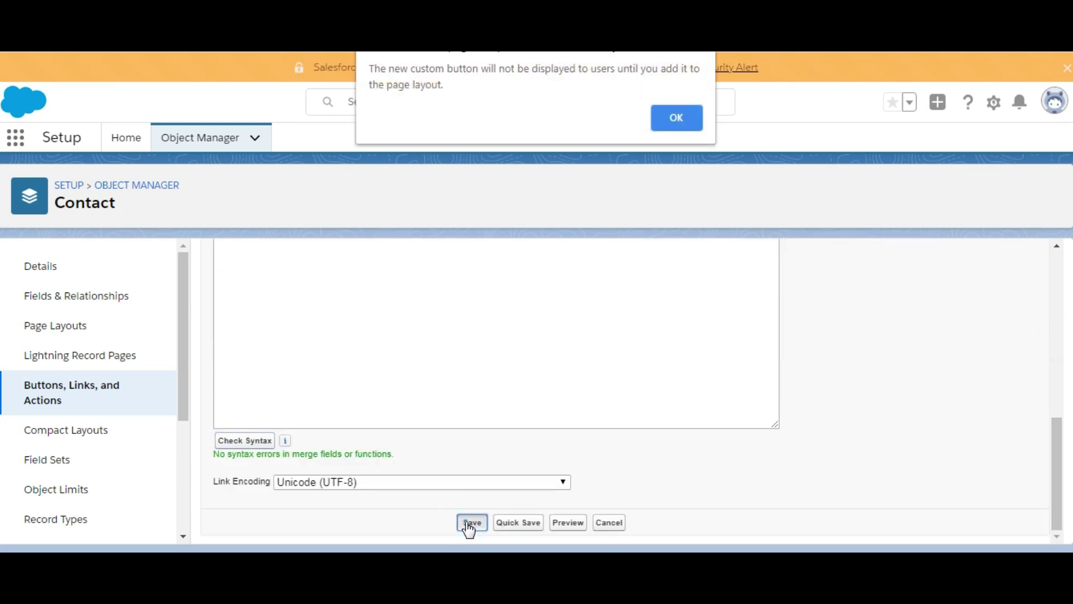
pyautogui.click(671, 122)
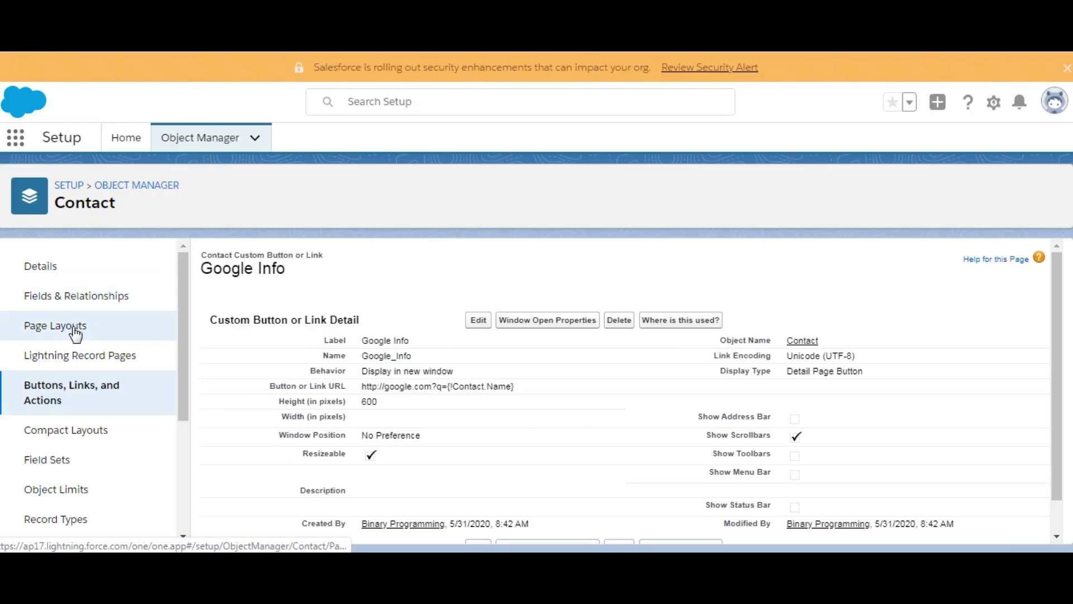
# Show Page Layouts from the Contact object sidebar
pyautogui.click(72, 328)
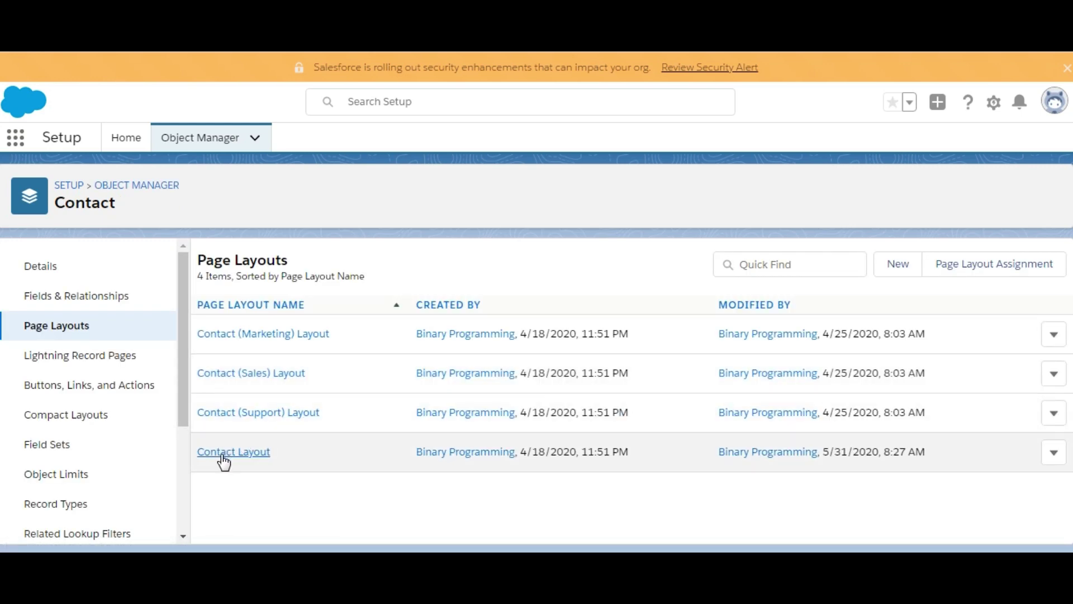
# Drag Google Info into Contact Layout's Contact Detail custom buttons and save the layout
pyautogui.click(237, 454)
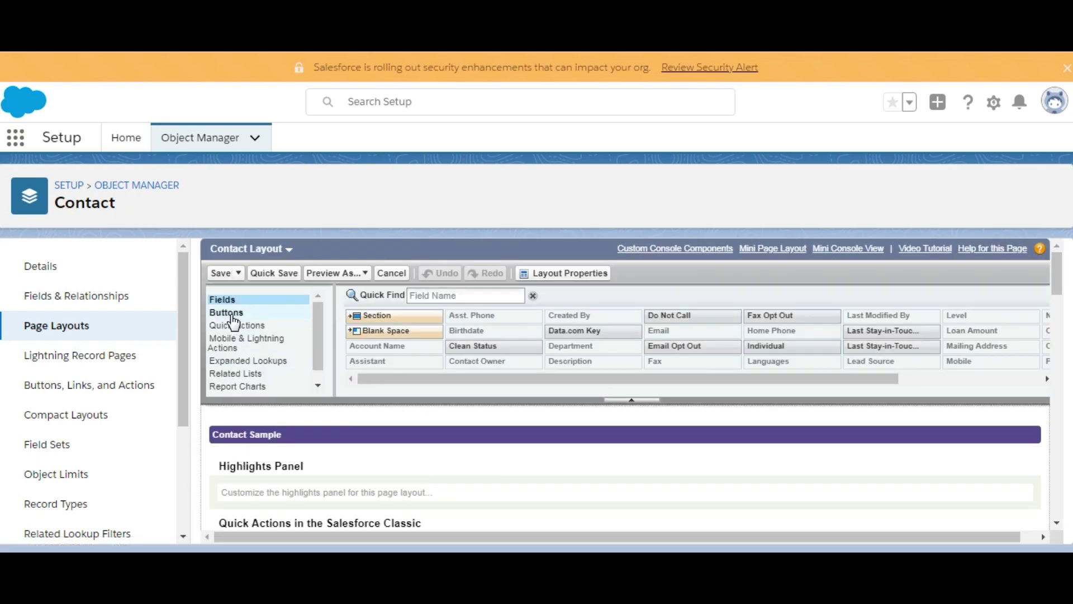
pyautogui.click(229, 313)
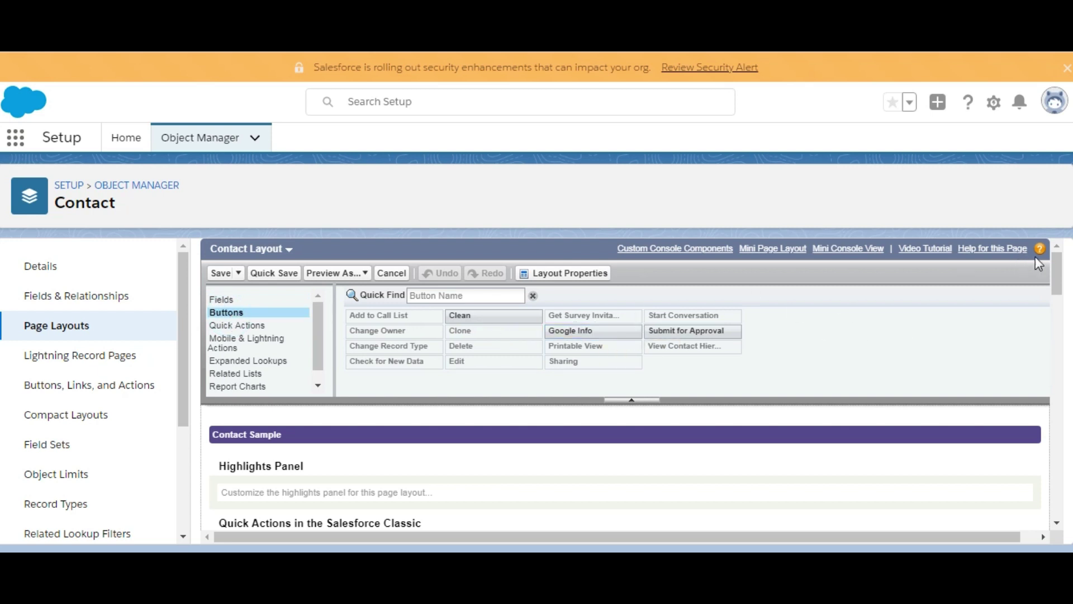
pyautogui.moveTo(1057, 268)
pyautogui.mouseDown()
pyautogui.moveTo(1067, 300)
pyautogui.moveTo(1030, 324)
pyautogui.mouseUp()
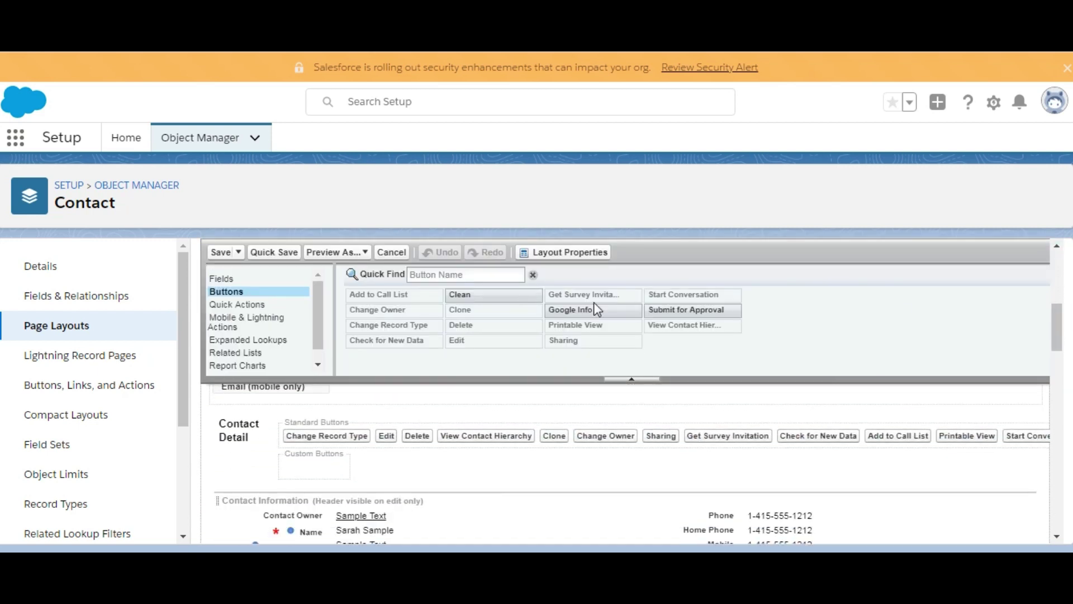
pyautogui.moveTo(592, 304)
pyautogui.mouseDown()
pyautogui.moveTo(506, 417)
pyautogui.moveTo(537, 460)
pyautogui.moveTo(426, 505)
pyautogui.mouseUp()
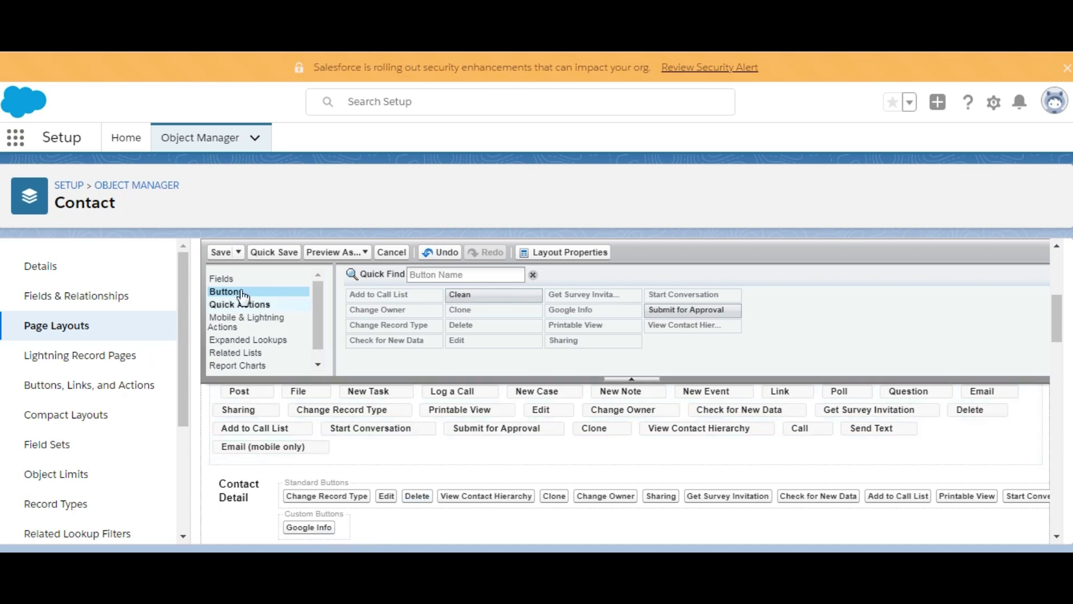
pyautogui.click(220, 252)
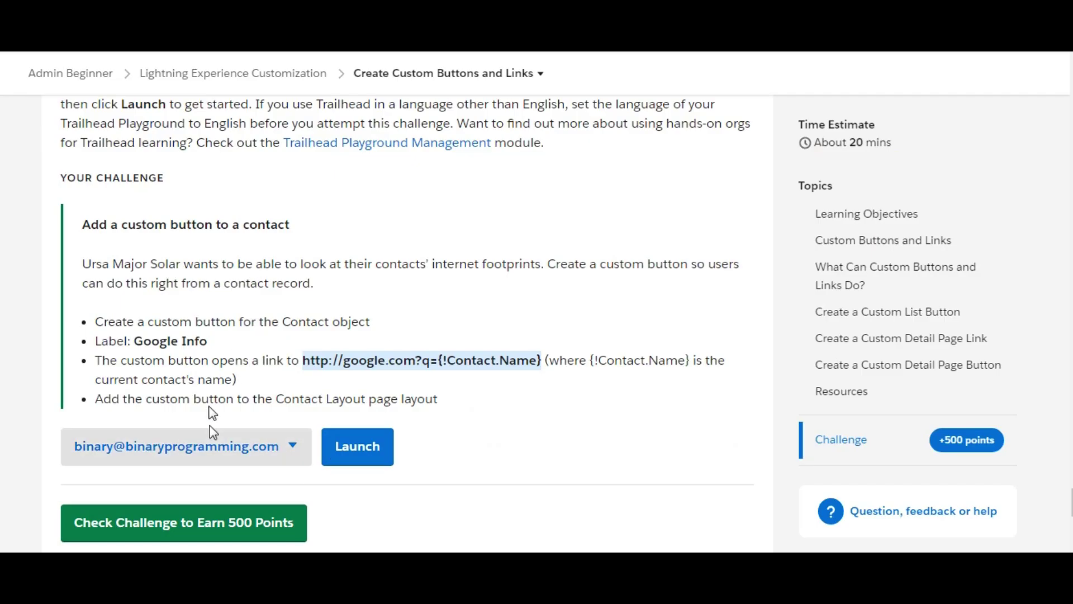
# Have Trailhead verify the Google Info button and layout with Check Challenge
pyautogui.click(213, 530)
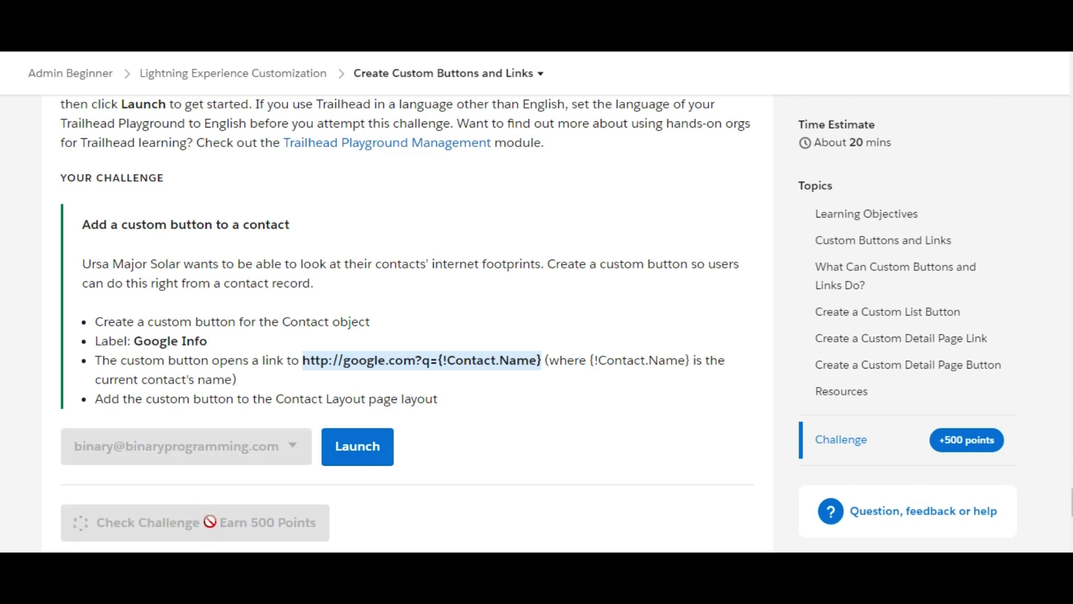